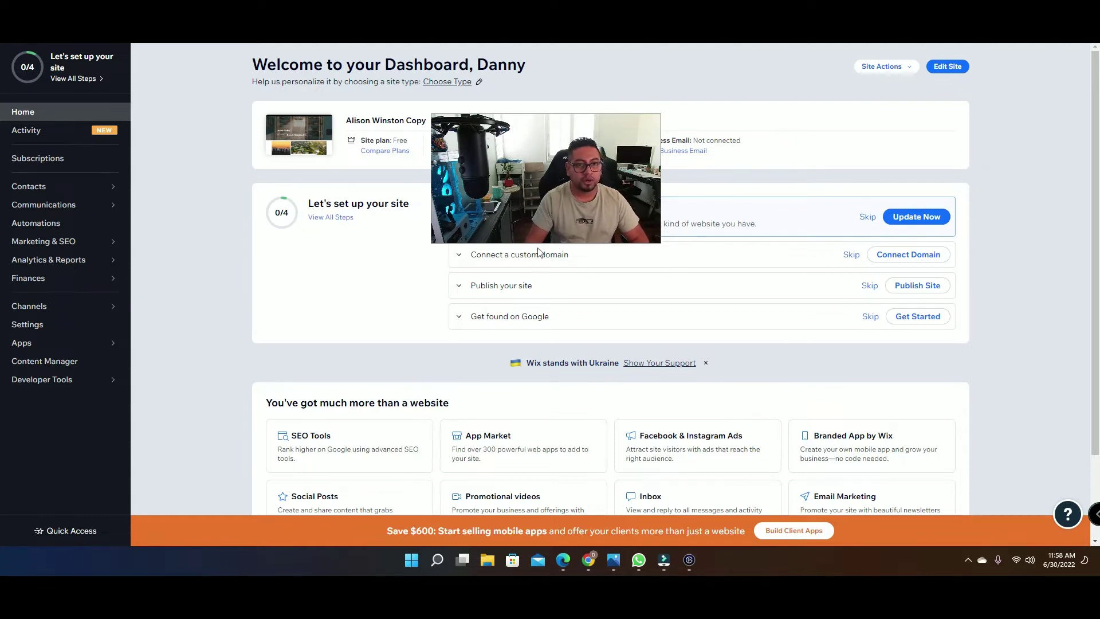
# Step: Open the Invite People to This Site page from the Site Actions menu
pyautogui.click(895, 69)
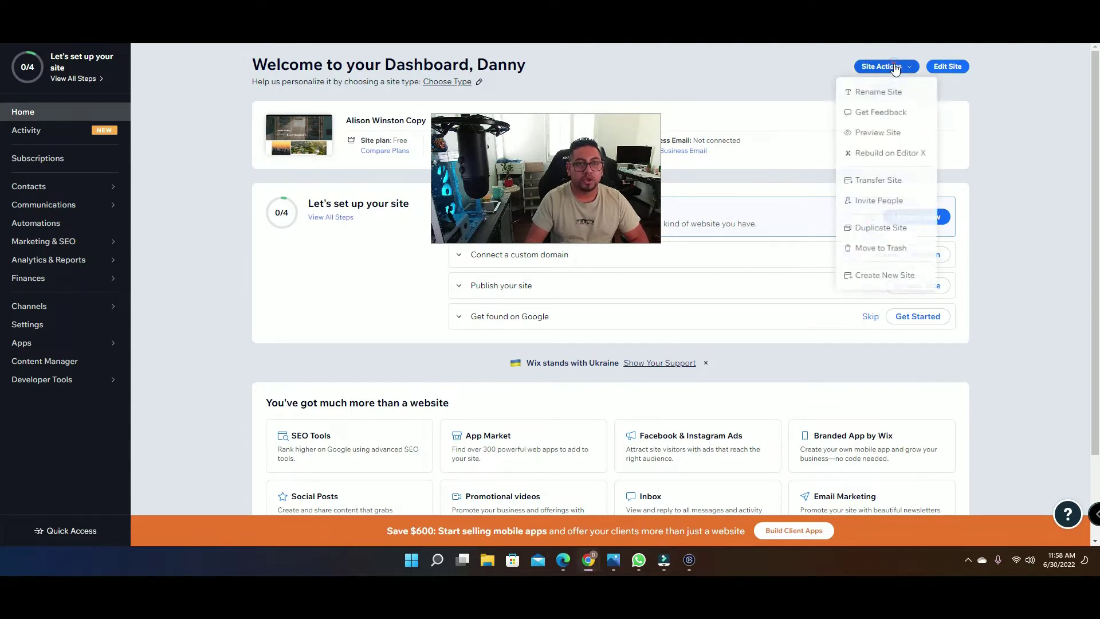
pyautogui.click(871, 201)
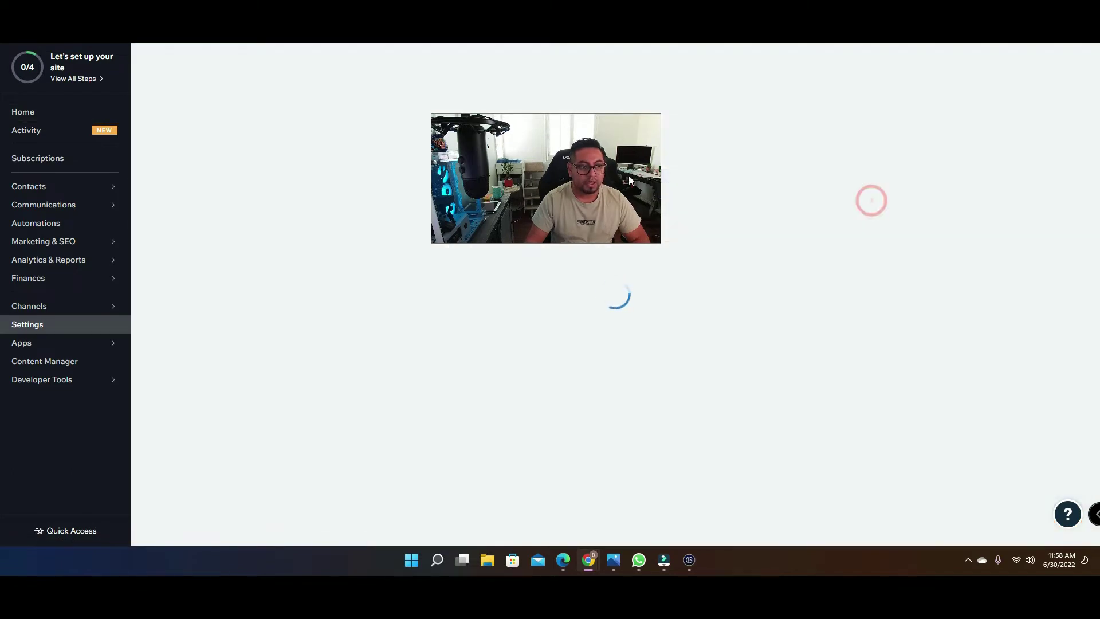
pyautogui.moveTo(628, 176); pyautogui.dragTo(994, 132)
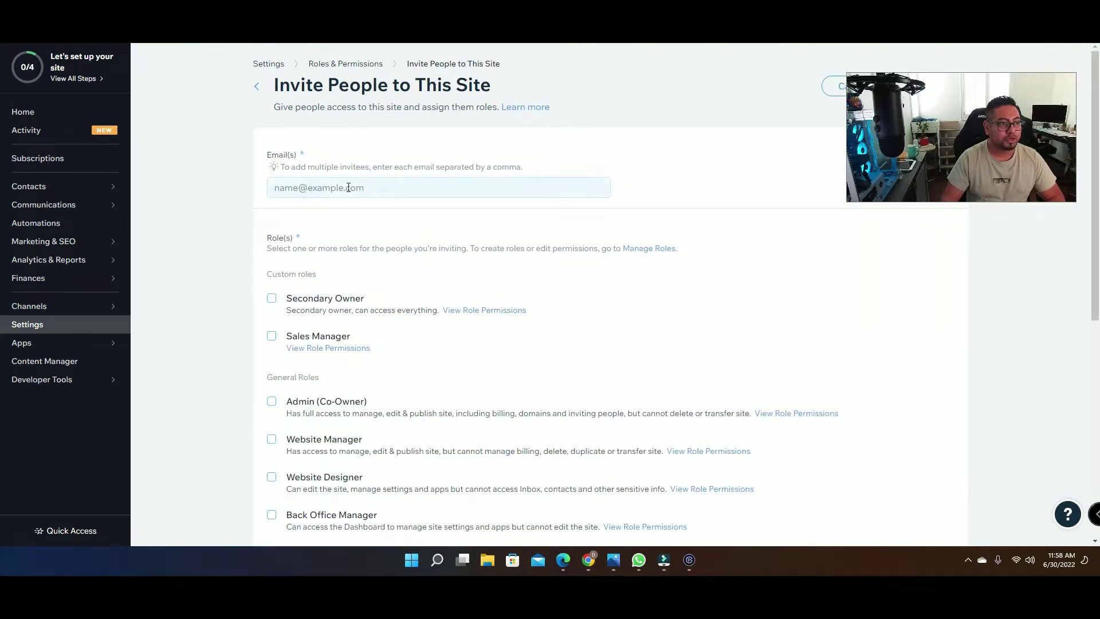
pyautogui.click(348, 188)
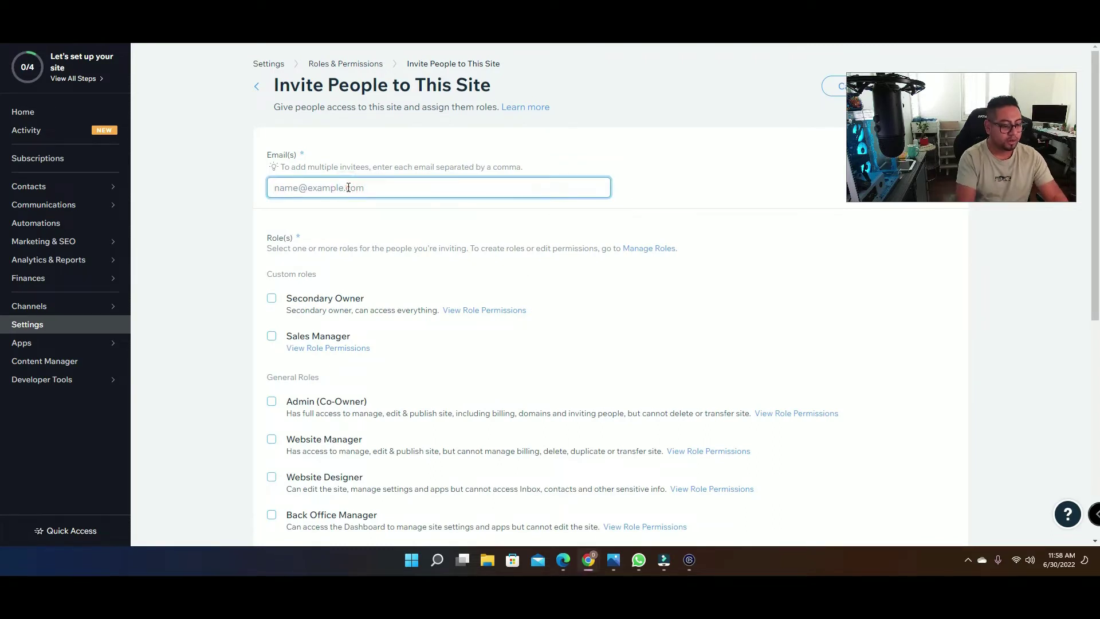
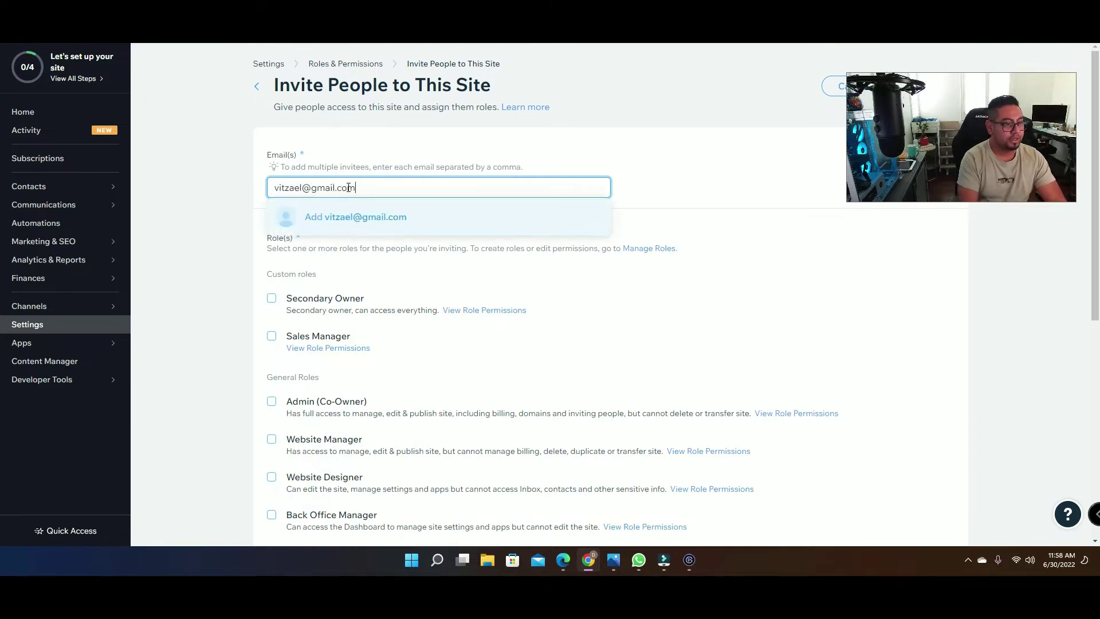
# Step: Enter the collaborator's e-mail address in Email(s) and add it as an invitee chip
pyautogui.press('Return')
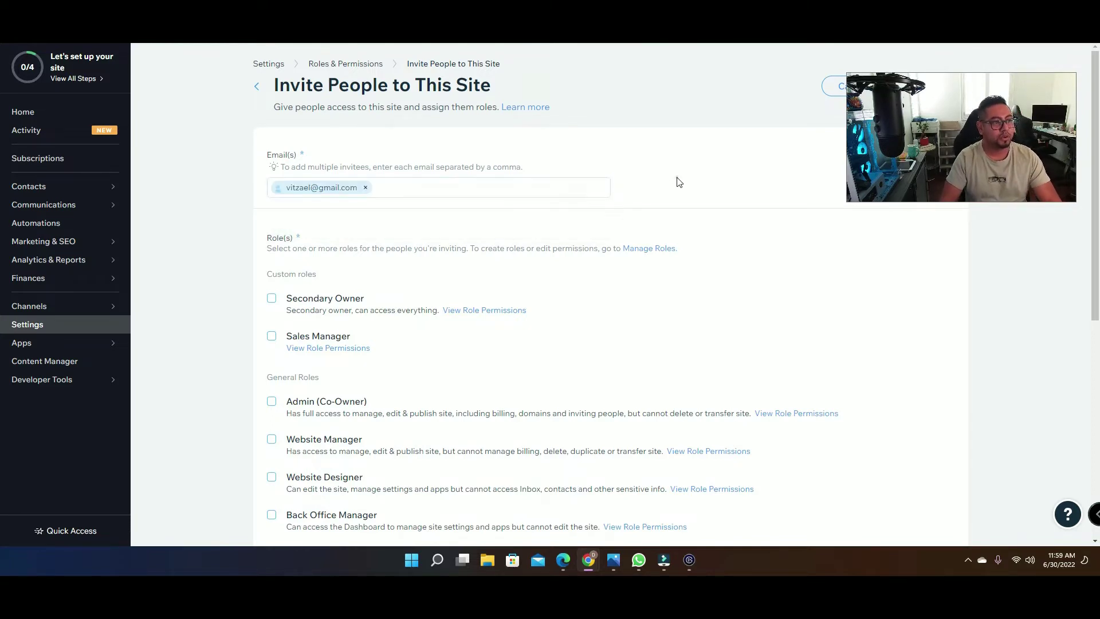
pyautogui.click(673, 182)
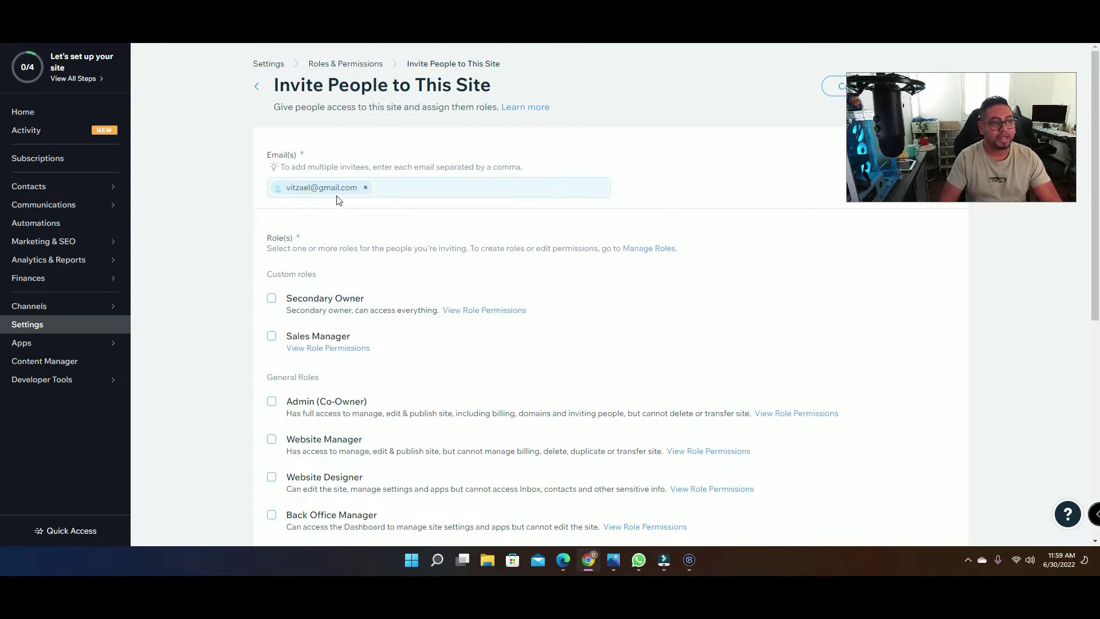
pyautogui.scroll(-3, 375, 237)
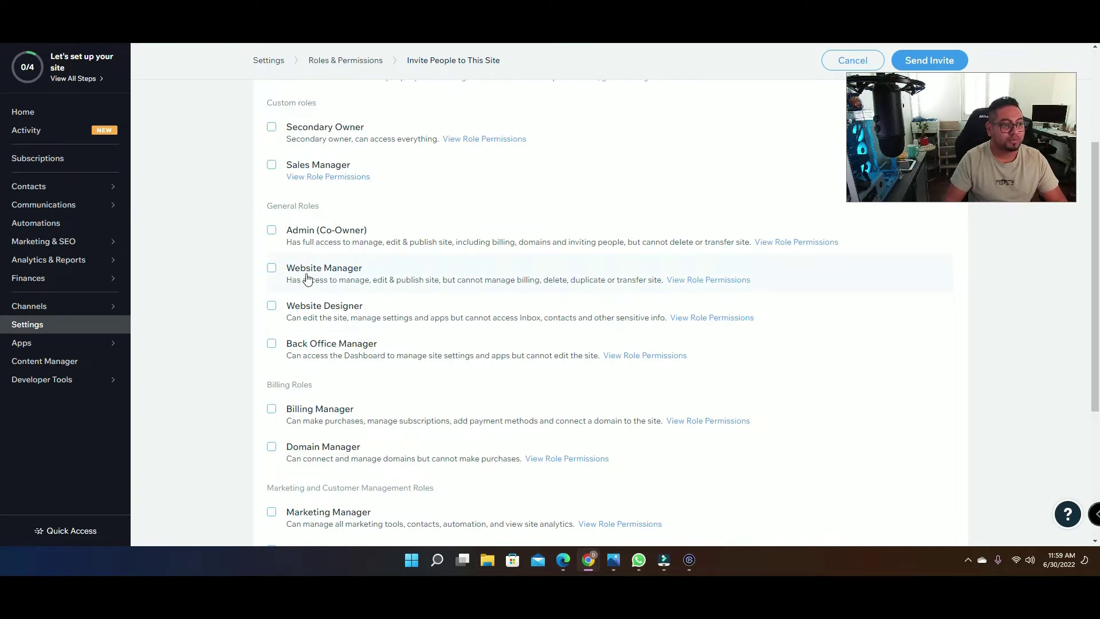
pyautogui.scroll(-1, 309, 275)
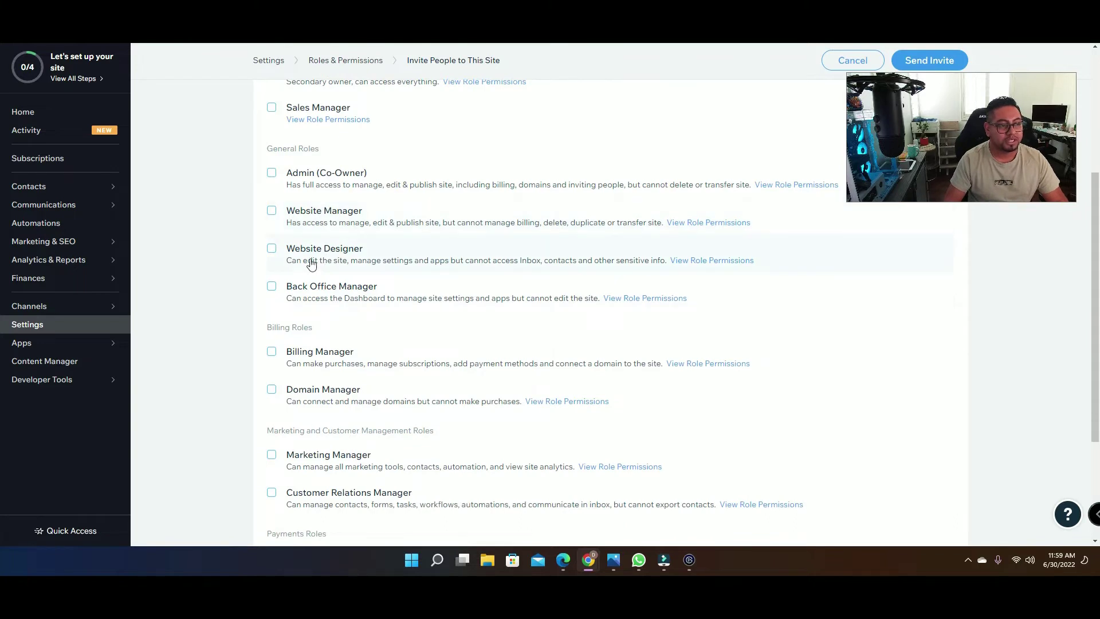
pyautogui.scroll(-3, 312, 267)
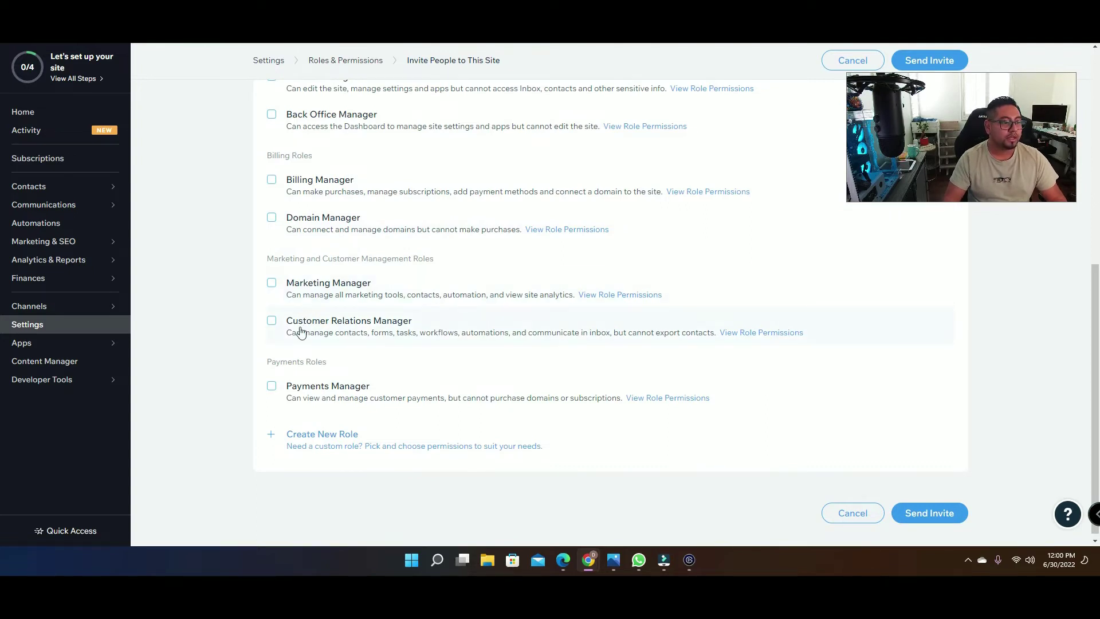
pyautogui.scroll(-1, 321, 409)
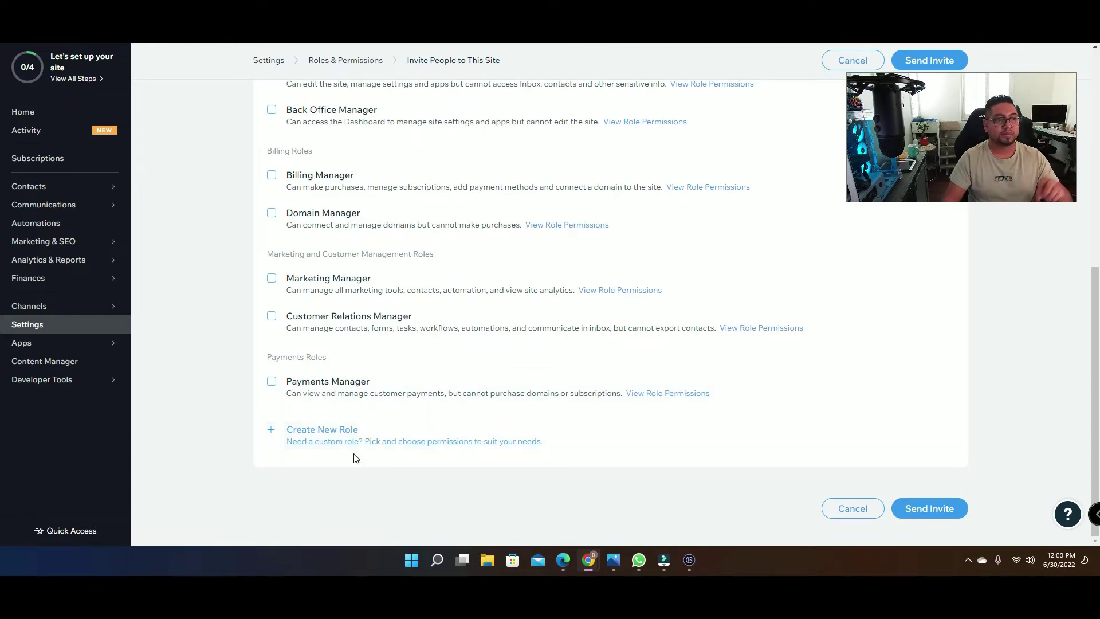
pyautogui.scroll(3, 353, 451)
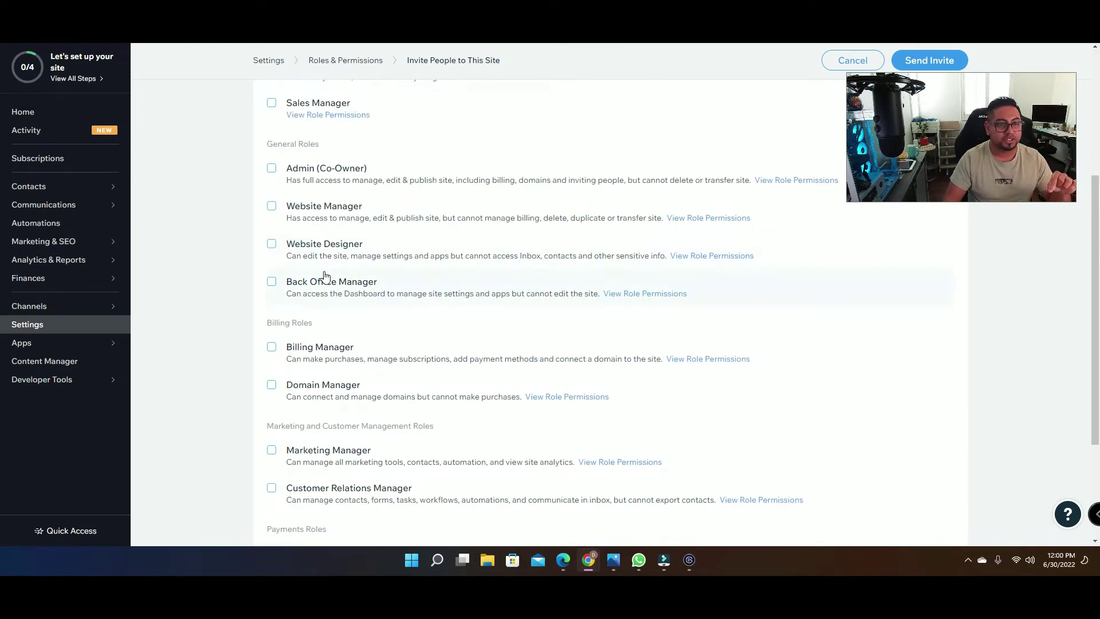
pyautogui.scroll(-3, 367, 335)
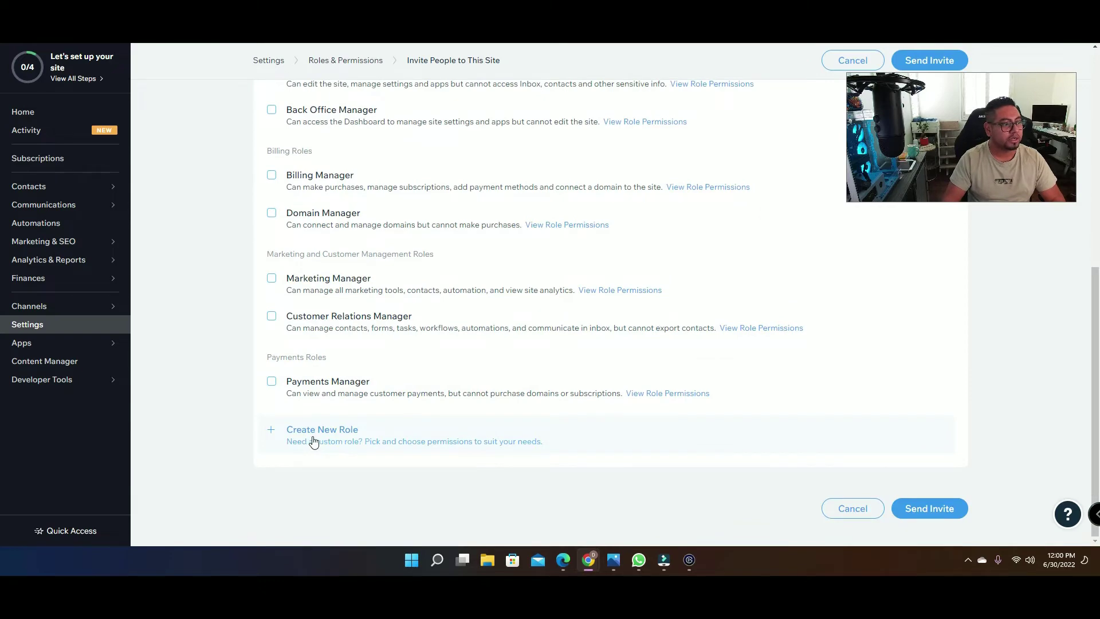
pyautogui.scroll(7, 624, 189)
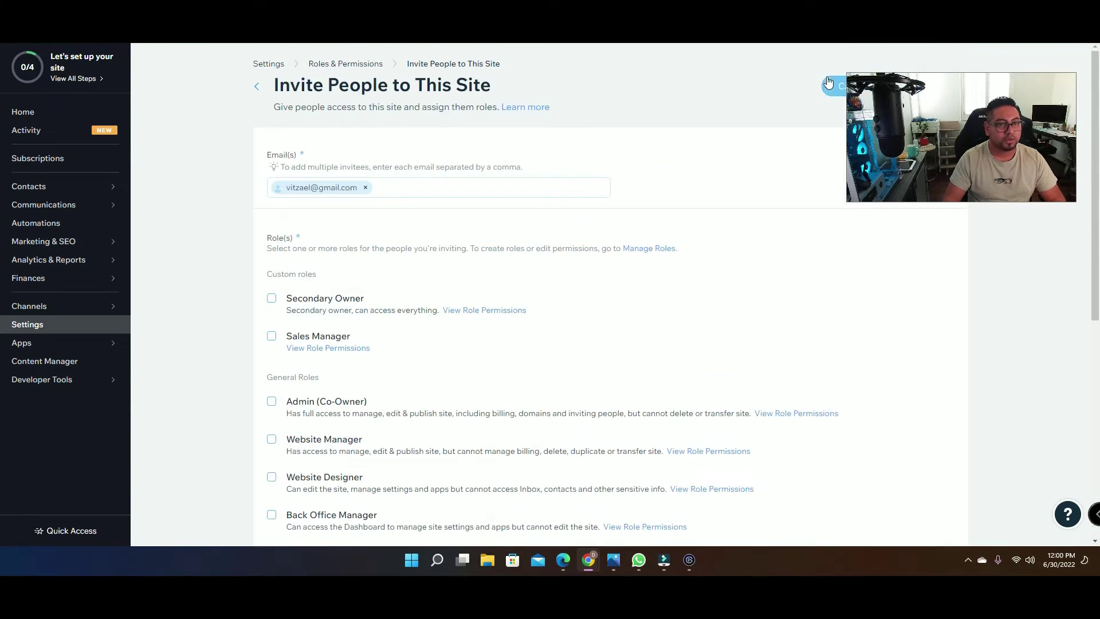
# Step: From Settings > Roles & Permissions, start a new invite limited to this site only
pyautogui.click(46, 112)
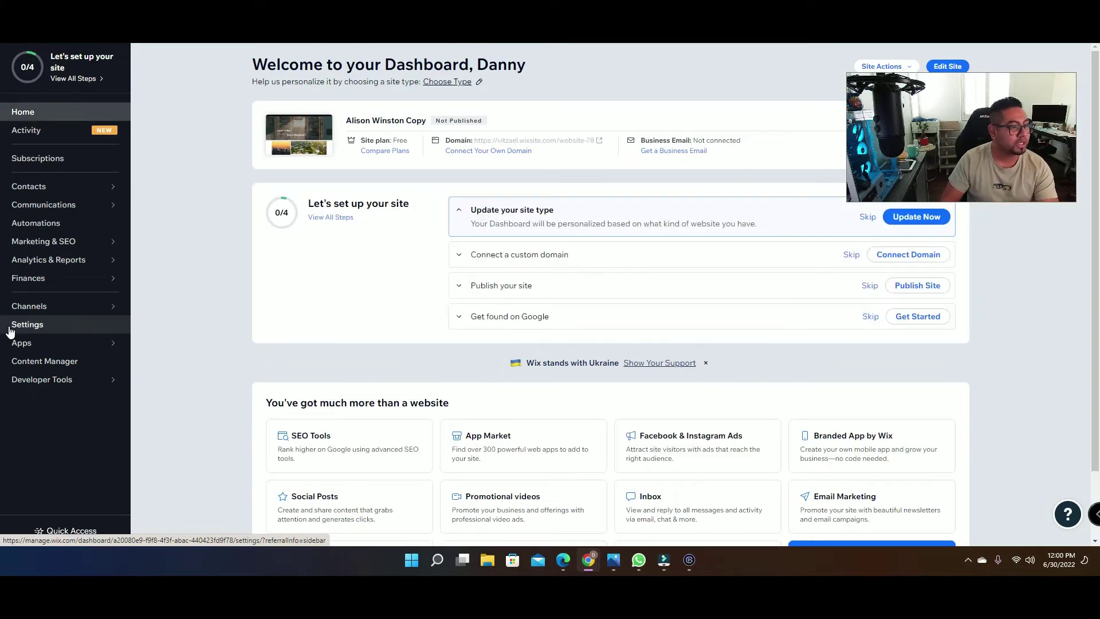
pyautogui.click(16, 329)
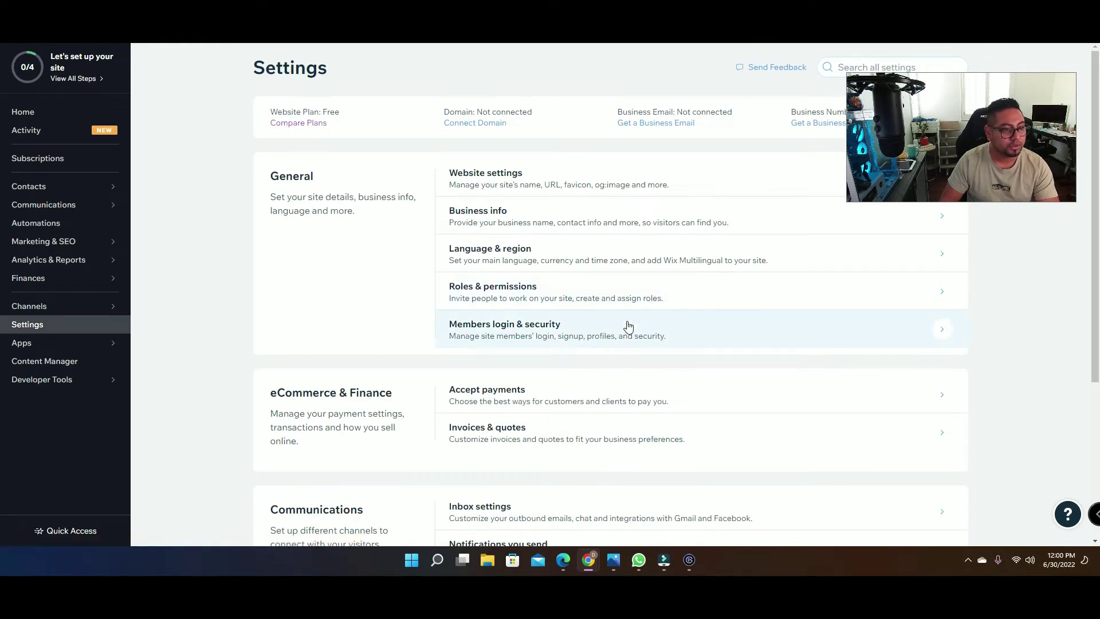
pyautogui.click(547, 285)
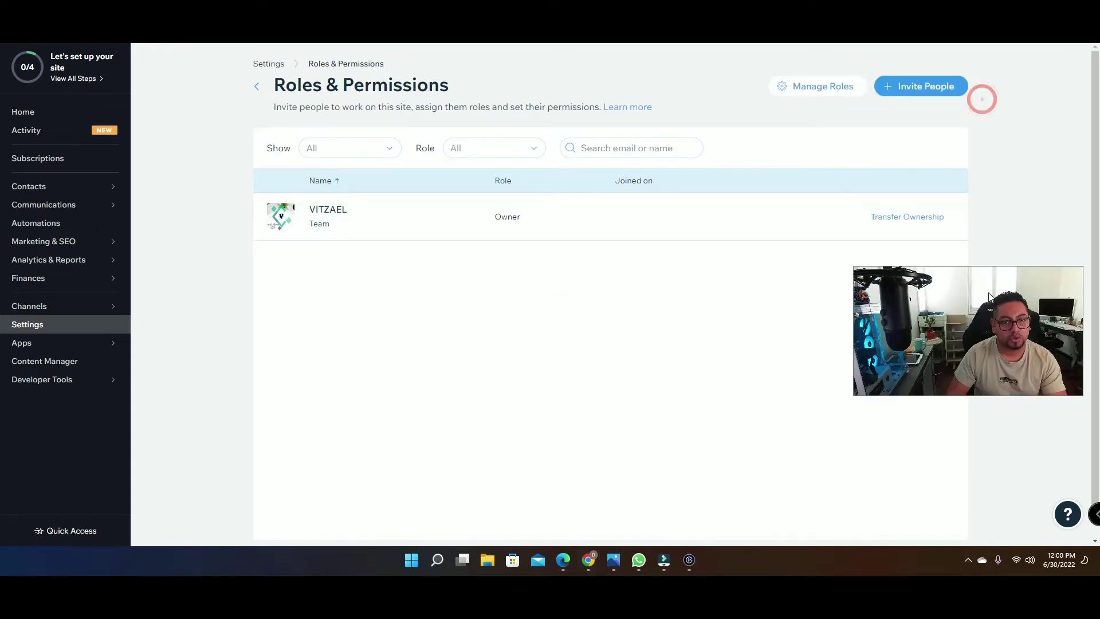
pyautogui.click(916, 89)
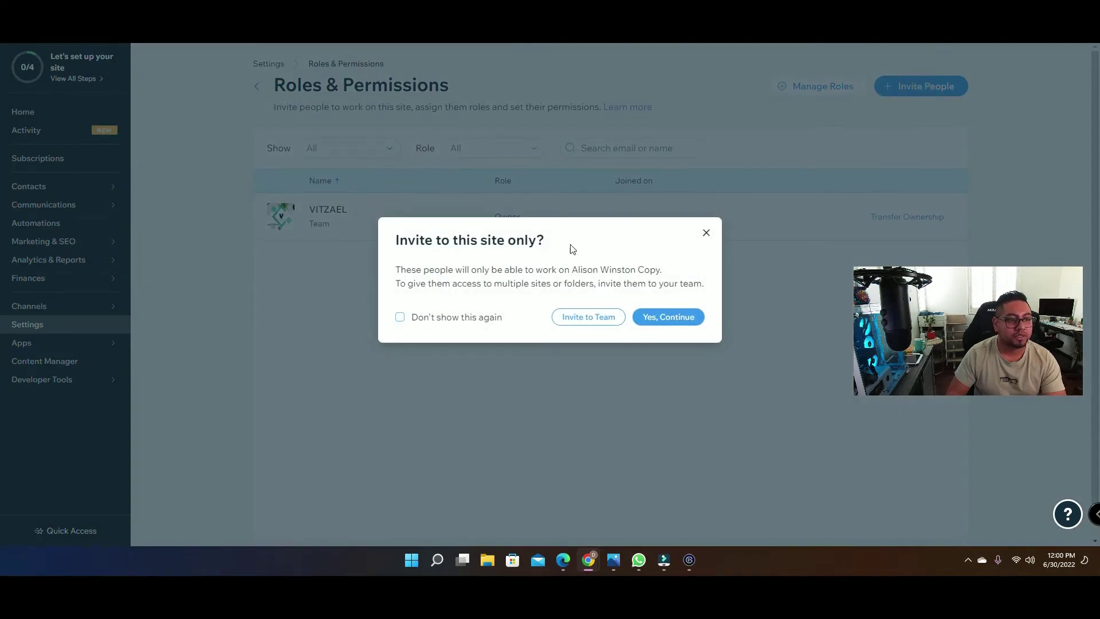
pyautogui.click(686, 318)
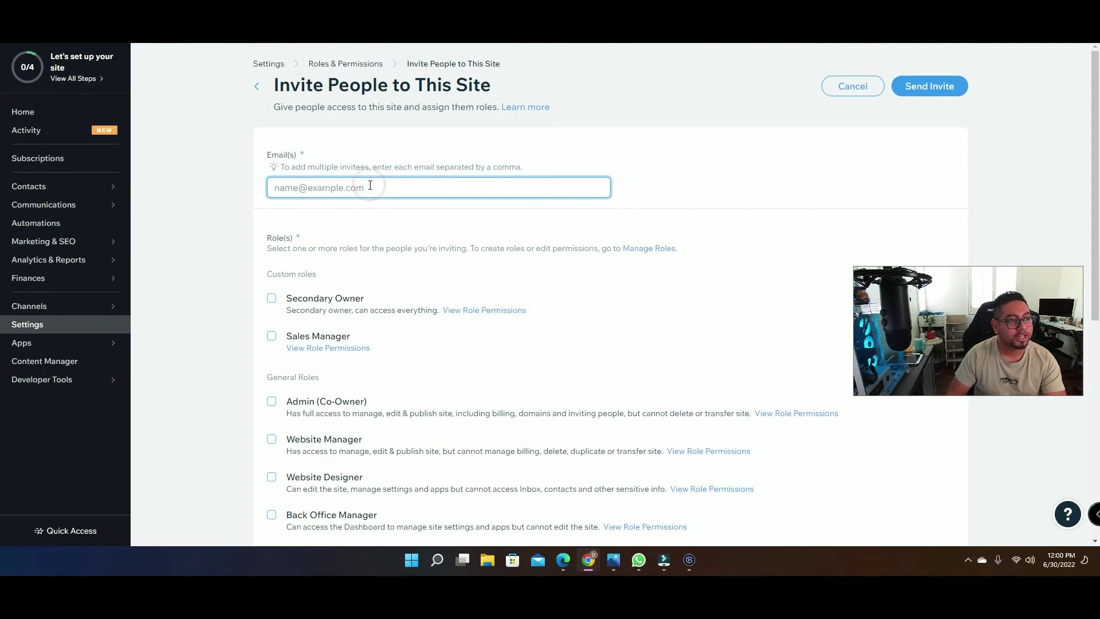
# Step: Type the invitee's e-mail address, correct its domain, and add it as an invitee
pyautogui.scroll(-2, 394, 265)
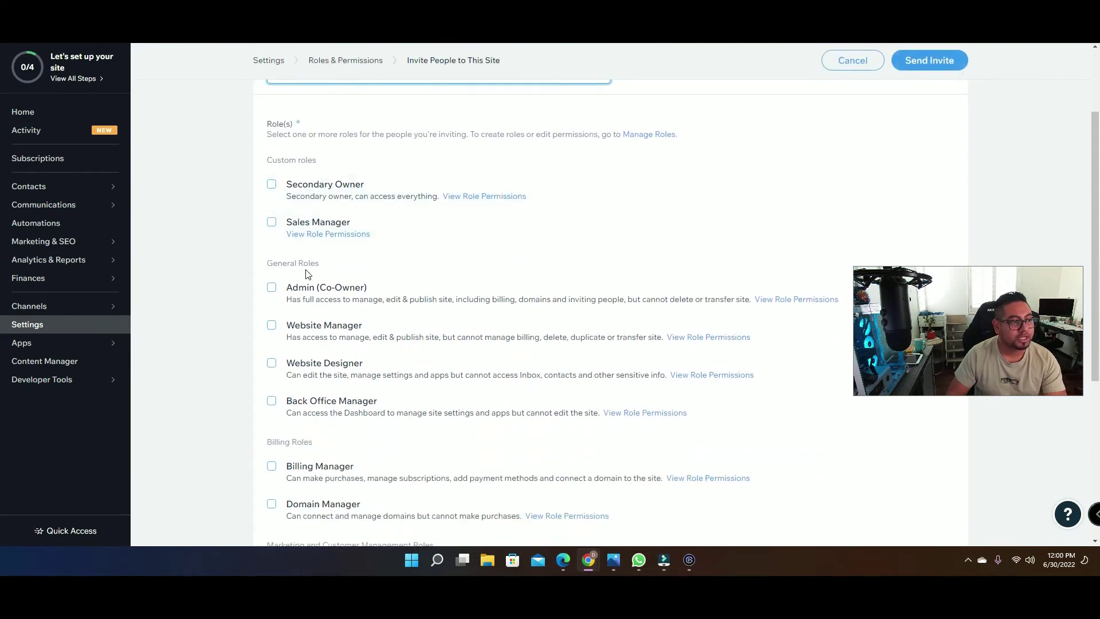
pyautogui.scroll(2, 307, 273)
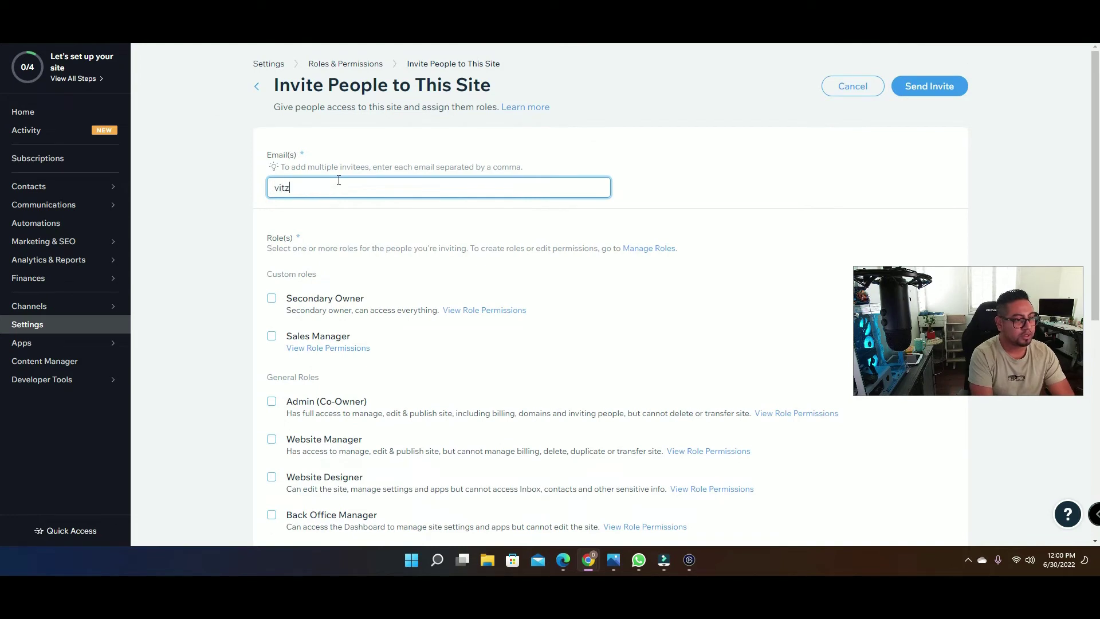
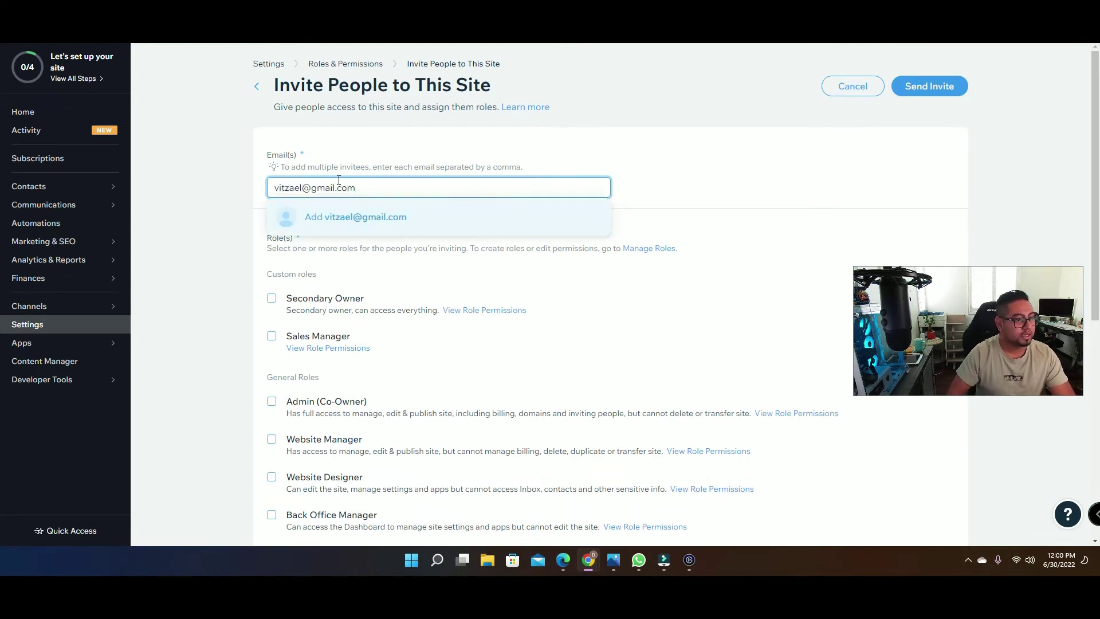
pyautogui.click(308, 188)
pyautogui.click(308, 188)
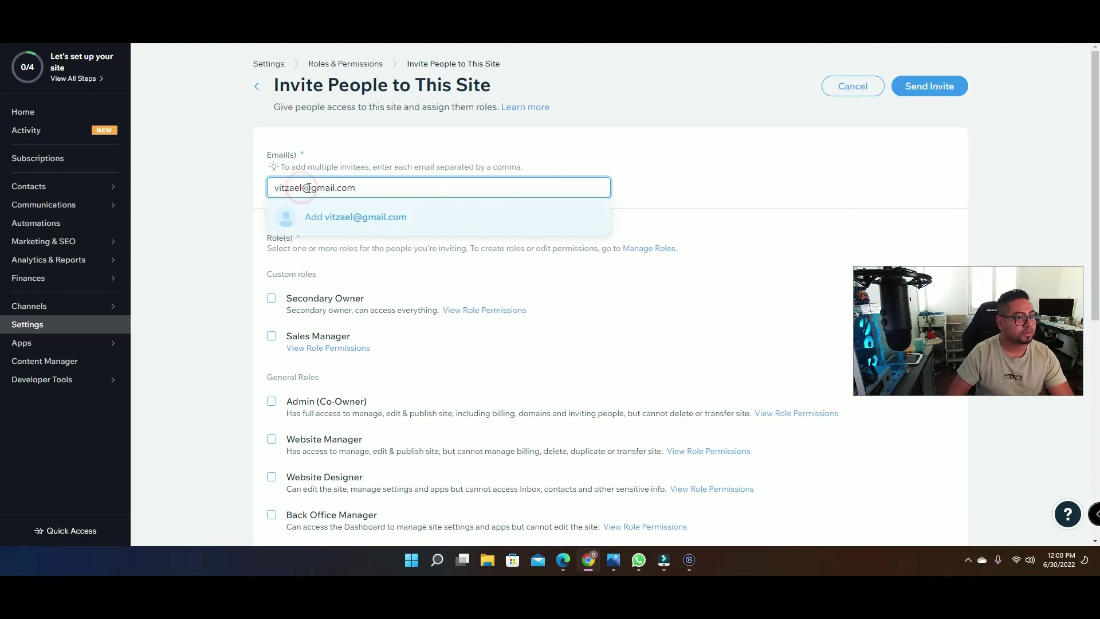
pyautogui.write('1')
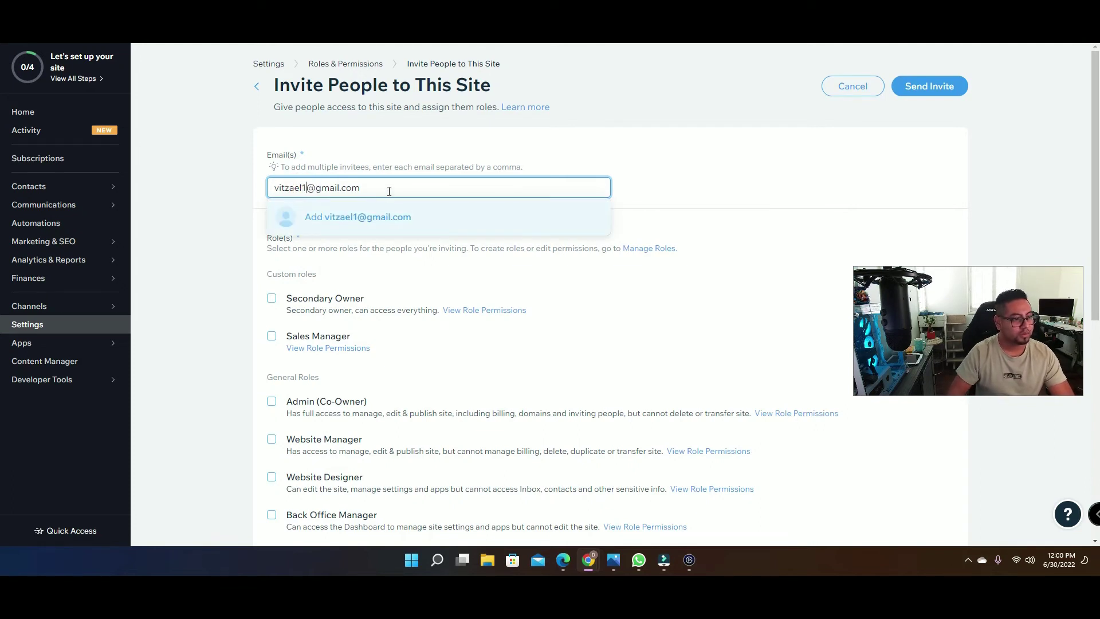
pyautogui.click(389, 191)
pyautogui.press('BackSpace')
pyautogui.press('BackSpace')
pyautogui.press('BackSpace')
pyautogui.press('BackSpace')
pyautogui.press('BackSpace')
pyautogui.press('BackSpace')
pyautogui.press('BackSpace')
pyautogui.press('BackSpace')
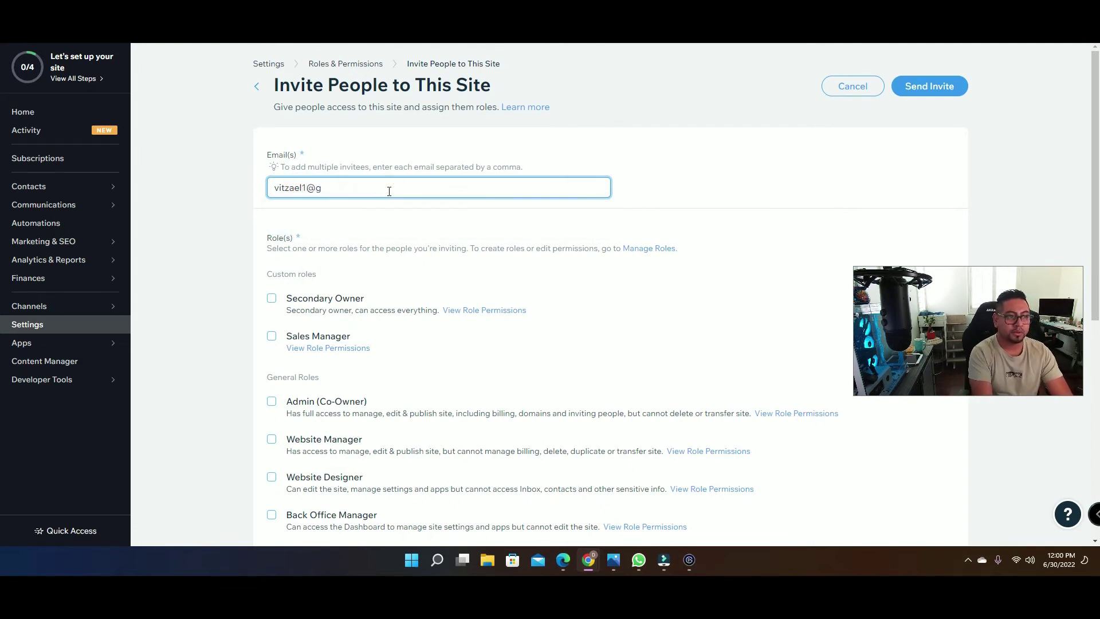
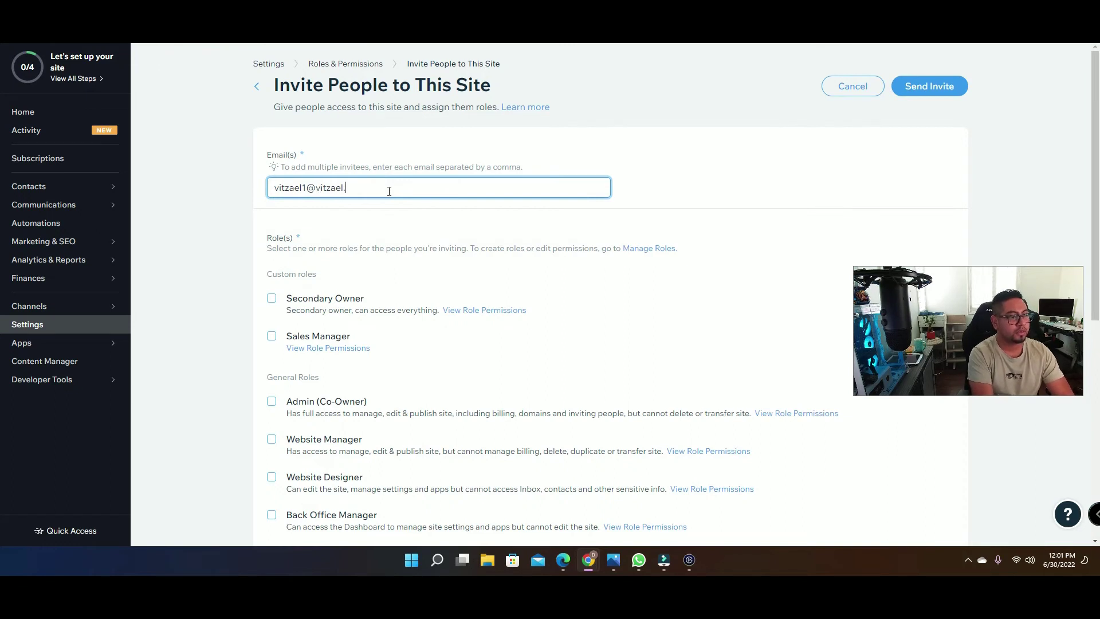
pyautogui.press('Return')
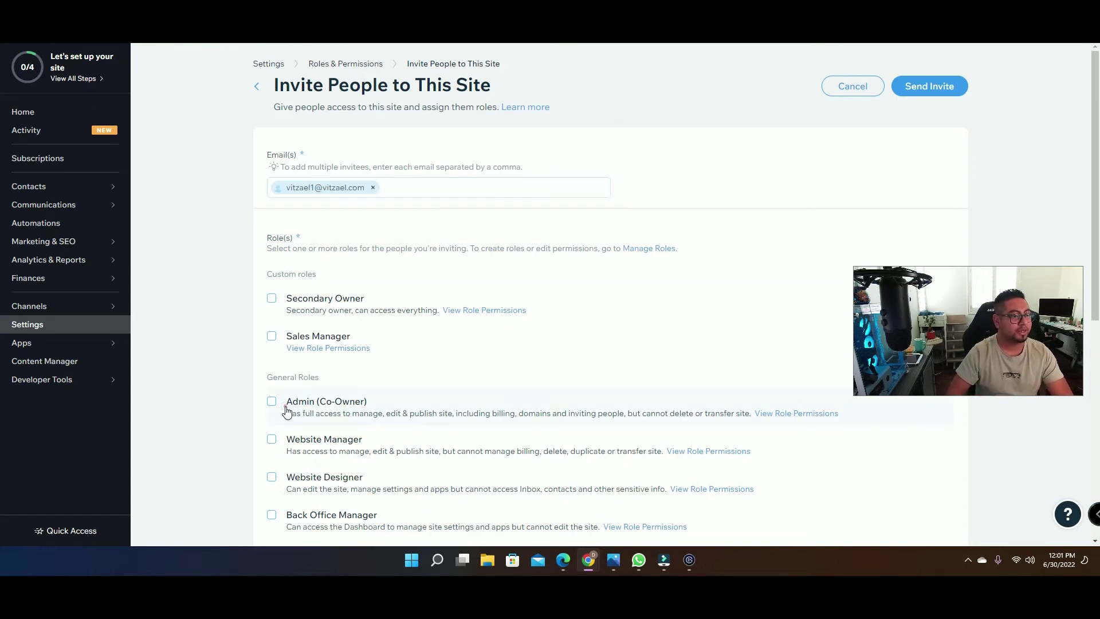
# Step: Assign the invitee the Admin (Co-Owner) role
pyautogui.click(272, 404)
pyautogui.click(272, 405)
pyautogui.scroll(-2, 342, 250)
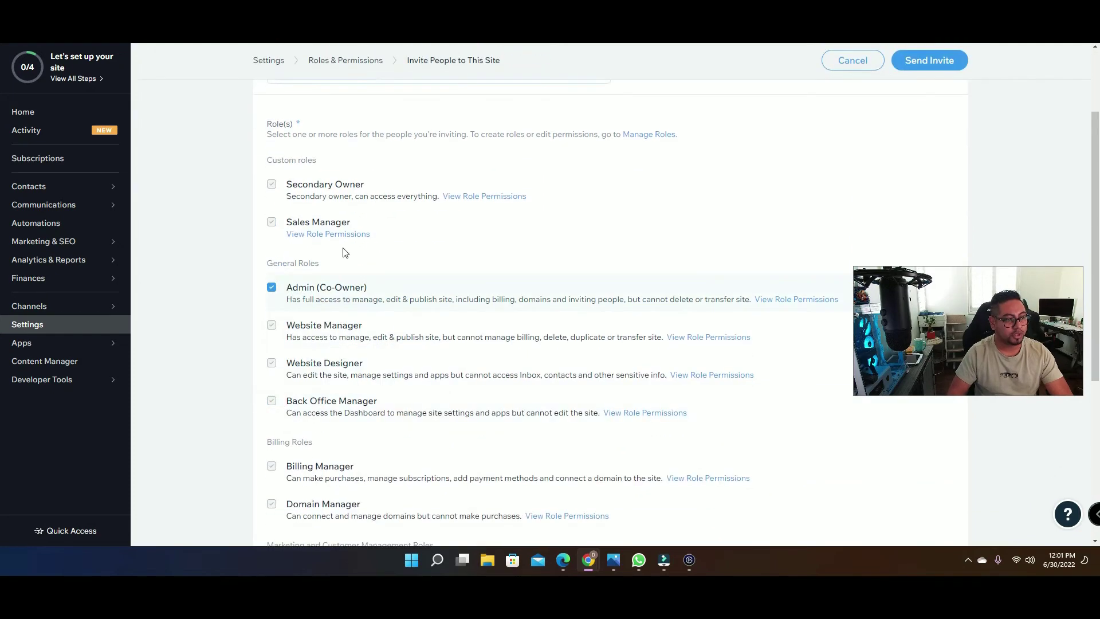
# Step: Send the invite, marking it for 'Agencies or freelancers who help me build sites'
pyautogui.click(920, 60)
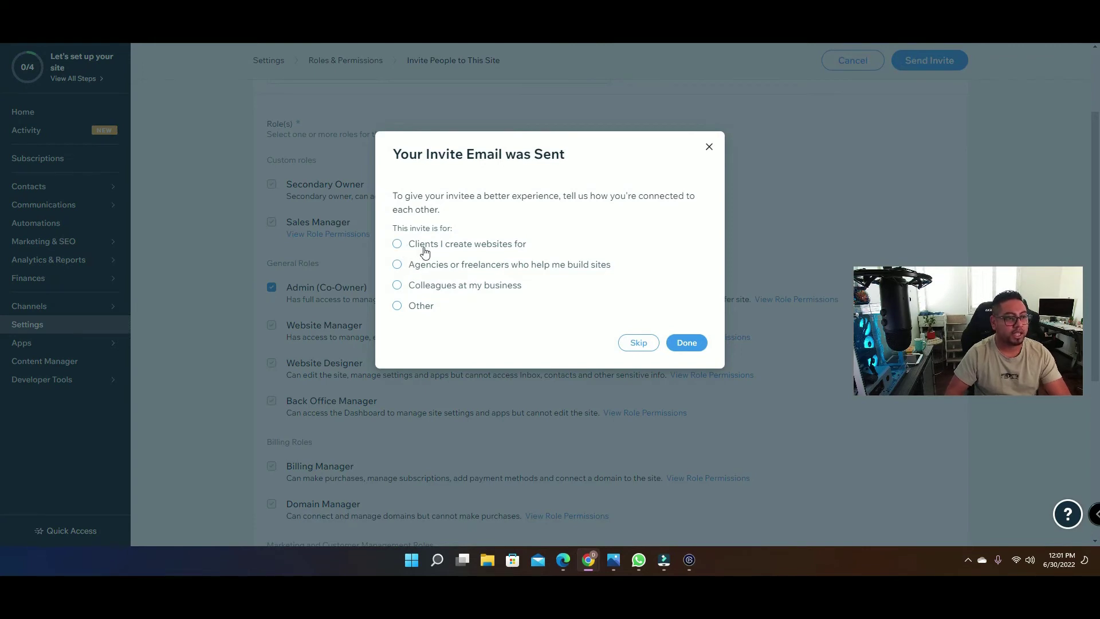
pyautogui.click(424, 267)
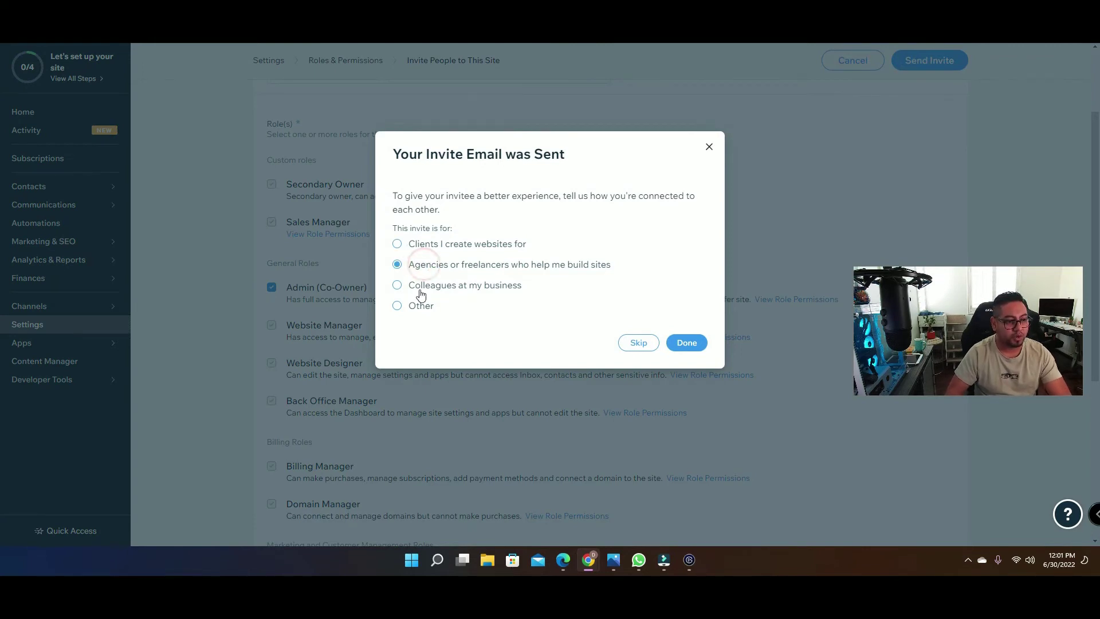
pyautogui.click(687, 342)
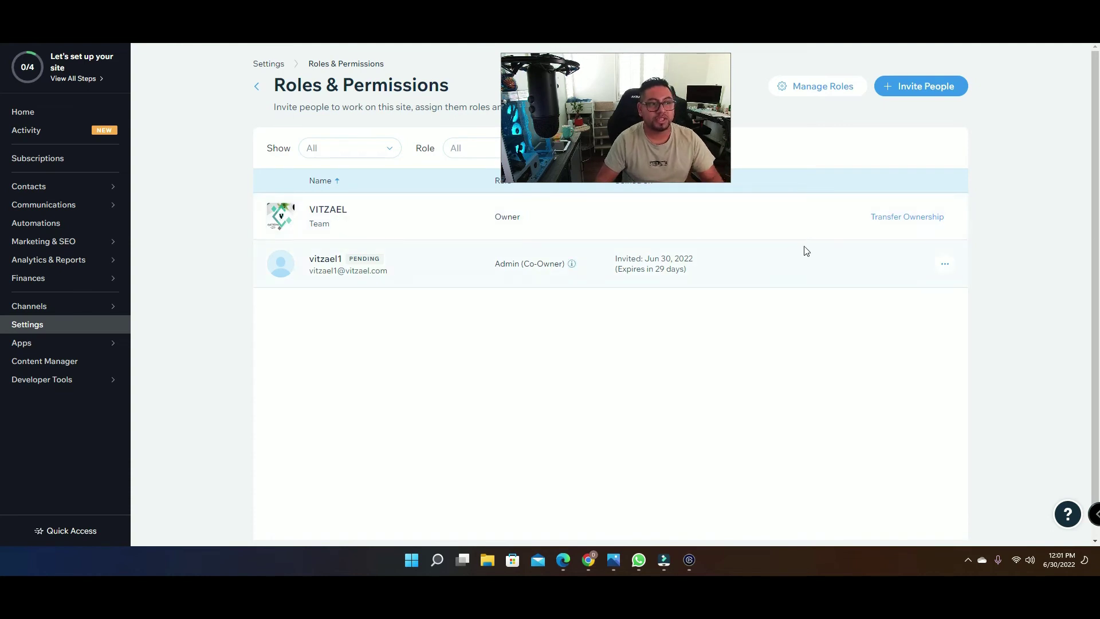
# Step: Return to Roles & Permissions and copy the pending invitee's invite link
pyautogui.click(36, 333)
pyautogui.click(514, 293)
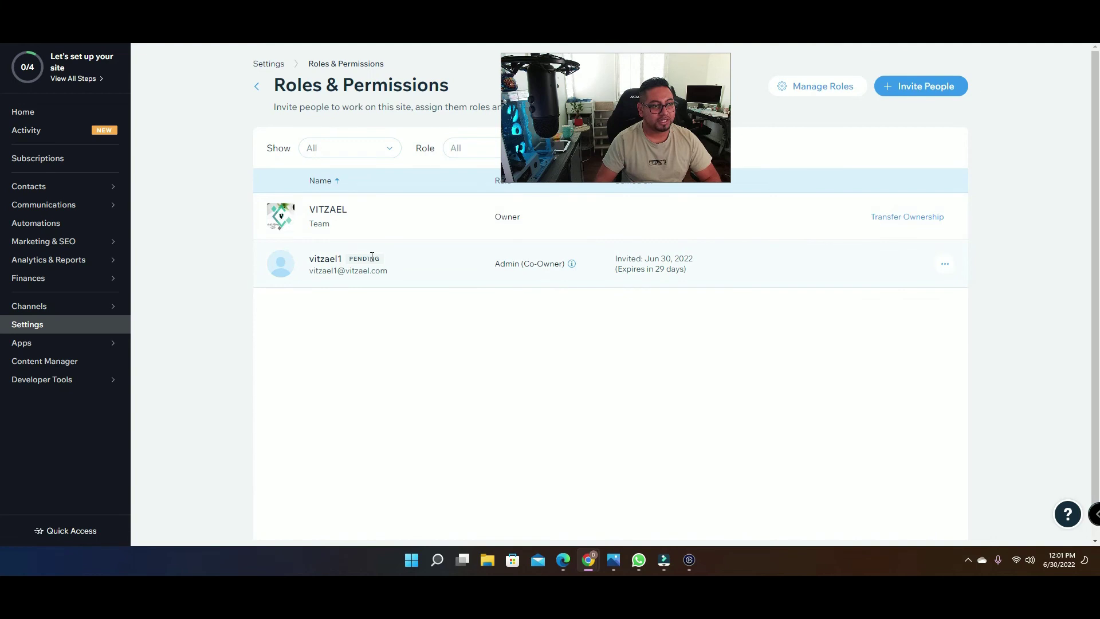
pyautogui.click(944, 264)
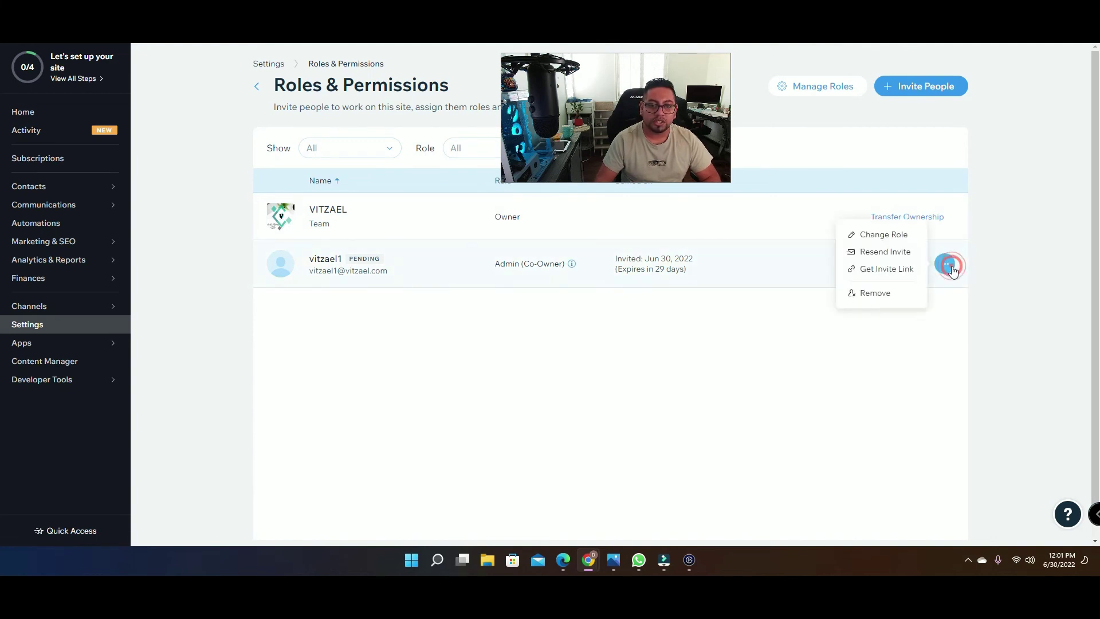
pyautogui.click(893, 276)
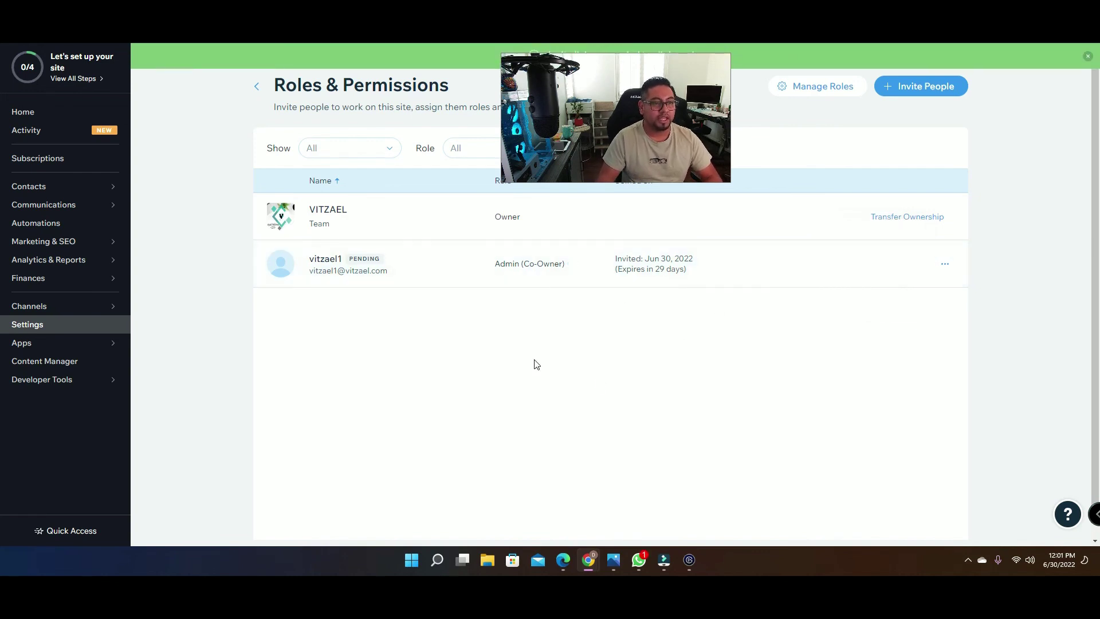